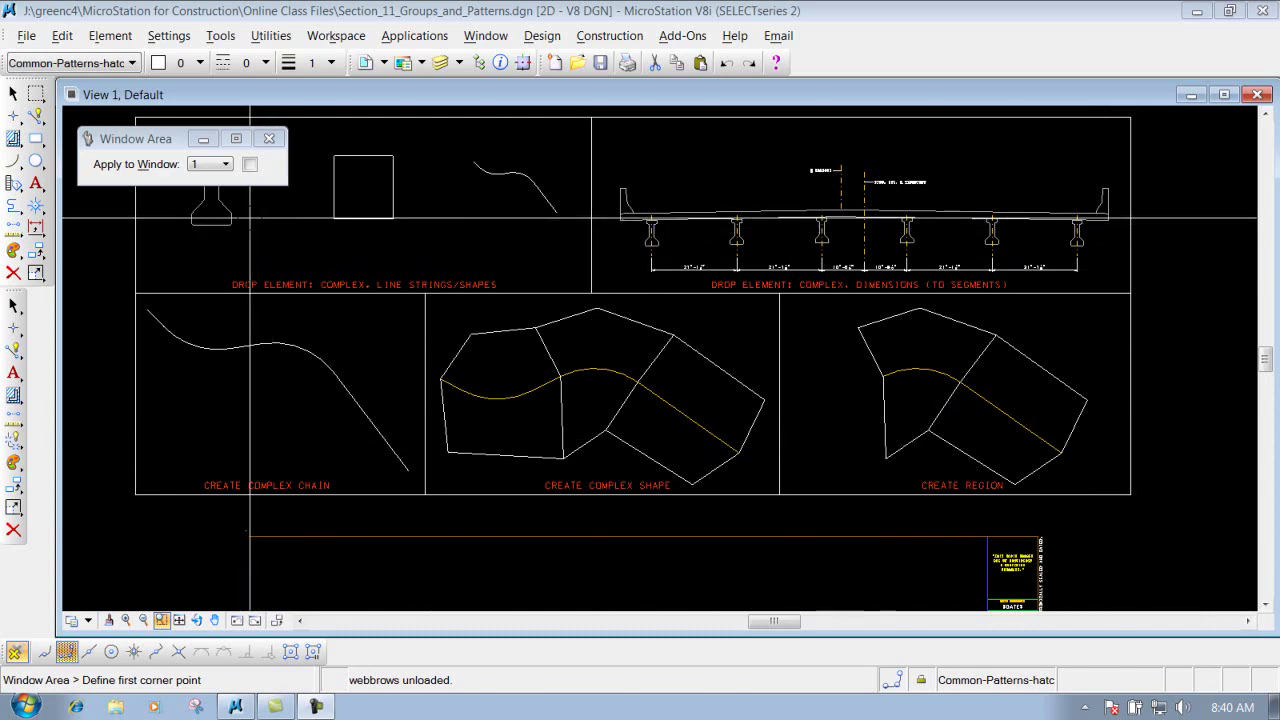
# - Examine the tools offered in the standard and construction tool sets for groups, dropping elements and patterns
pyautogui.click(14, 207)
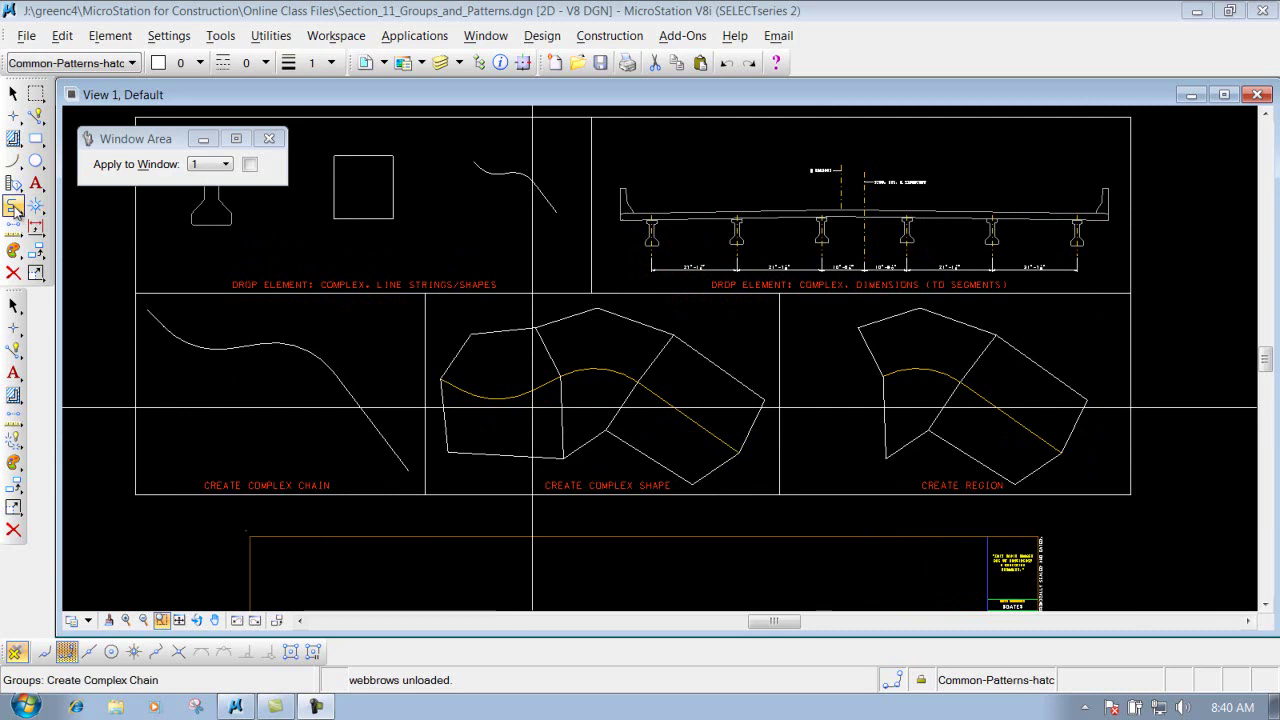
pyautogui.click(14, 207)
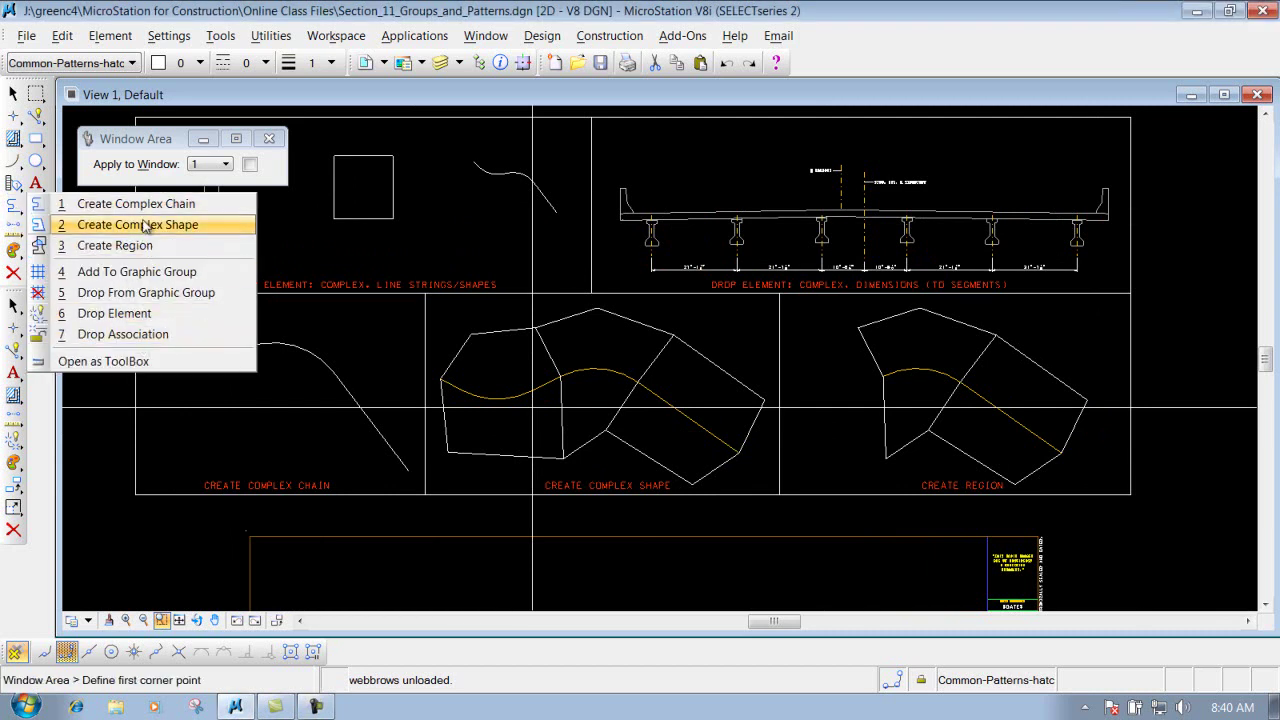
pyautogui.click(105, 460)
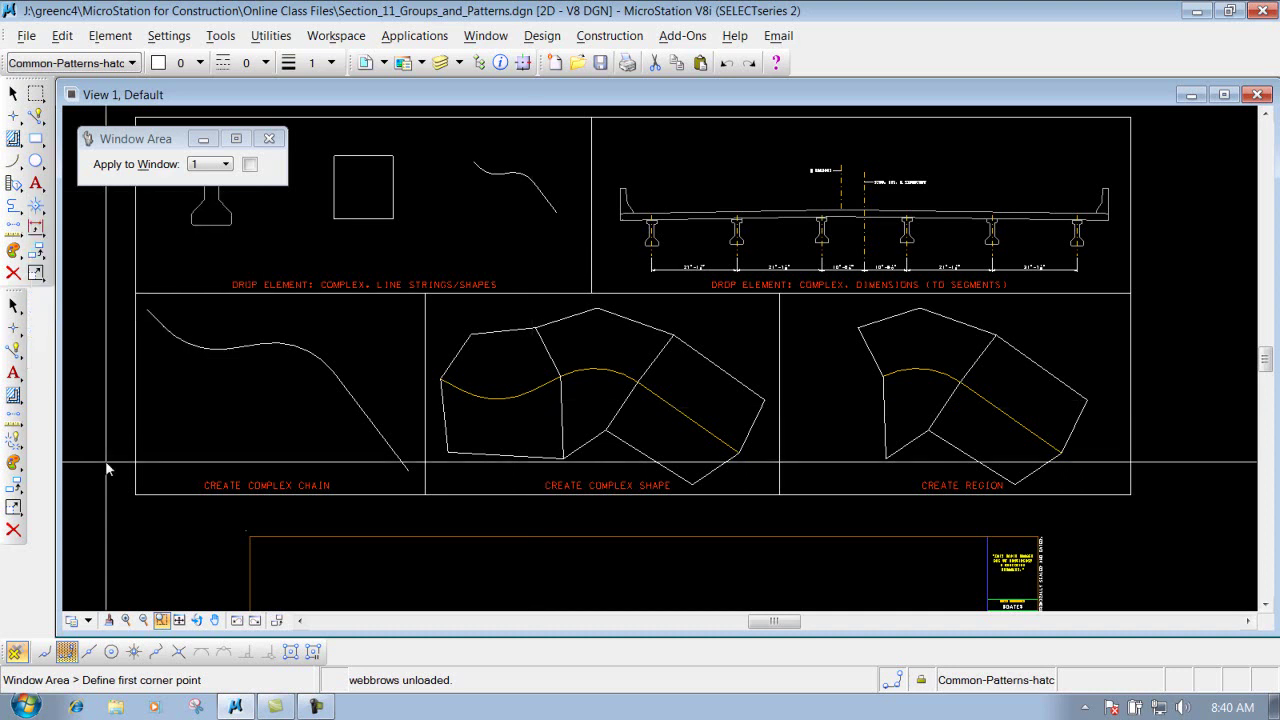
pyautogui.click(14, 438)
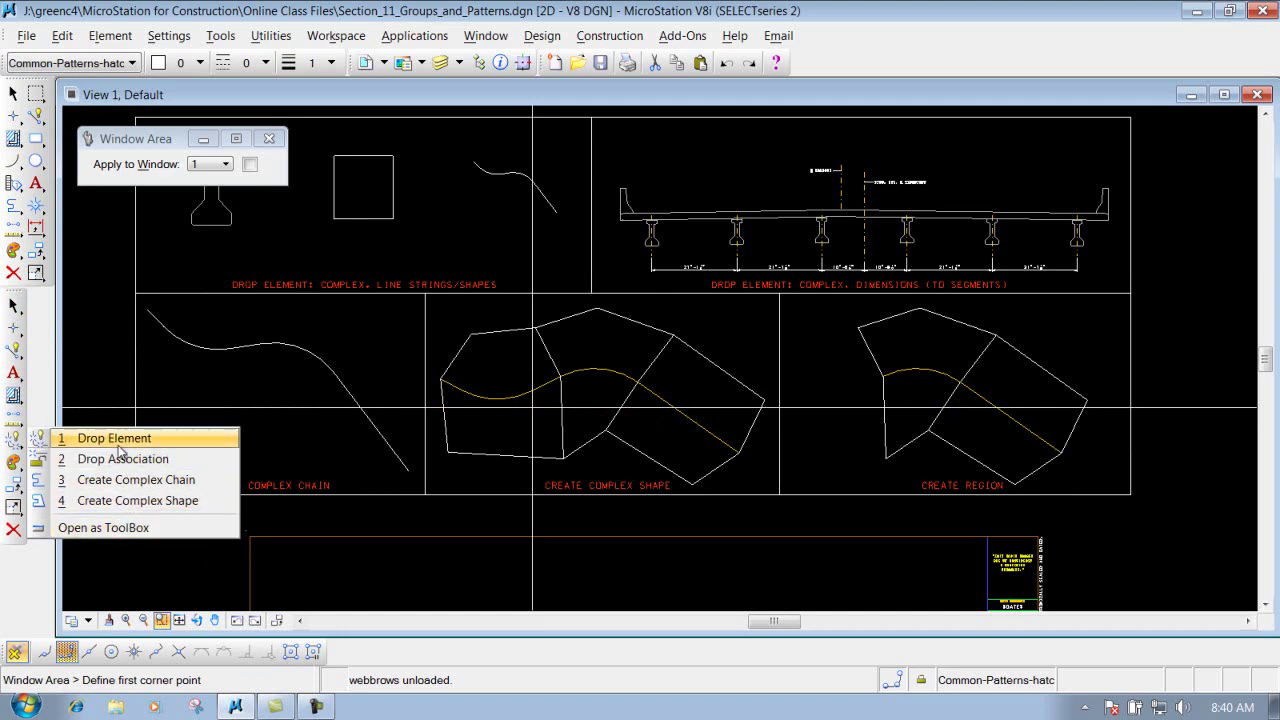
pyautogui.click(111, 365)
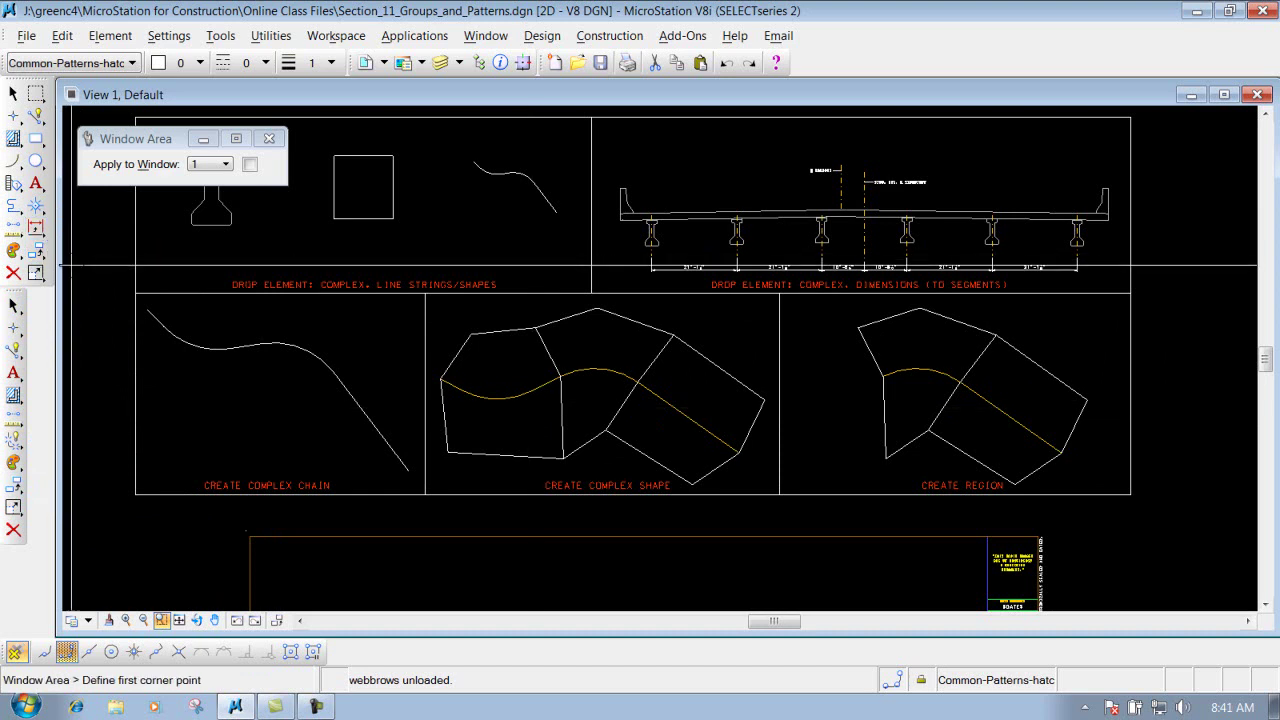
pyautogui.click(14, 140)
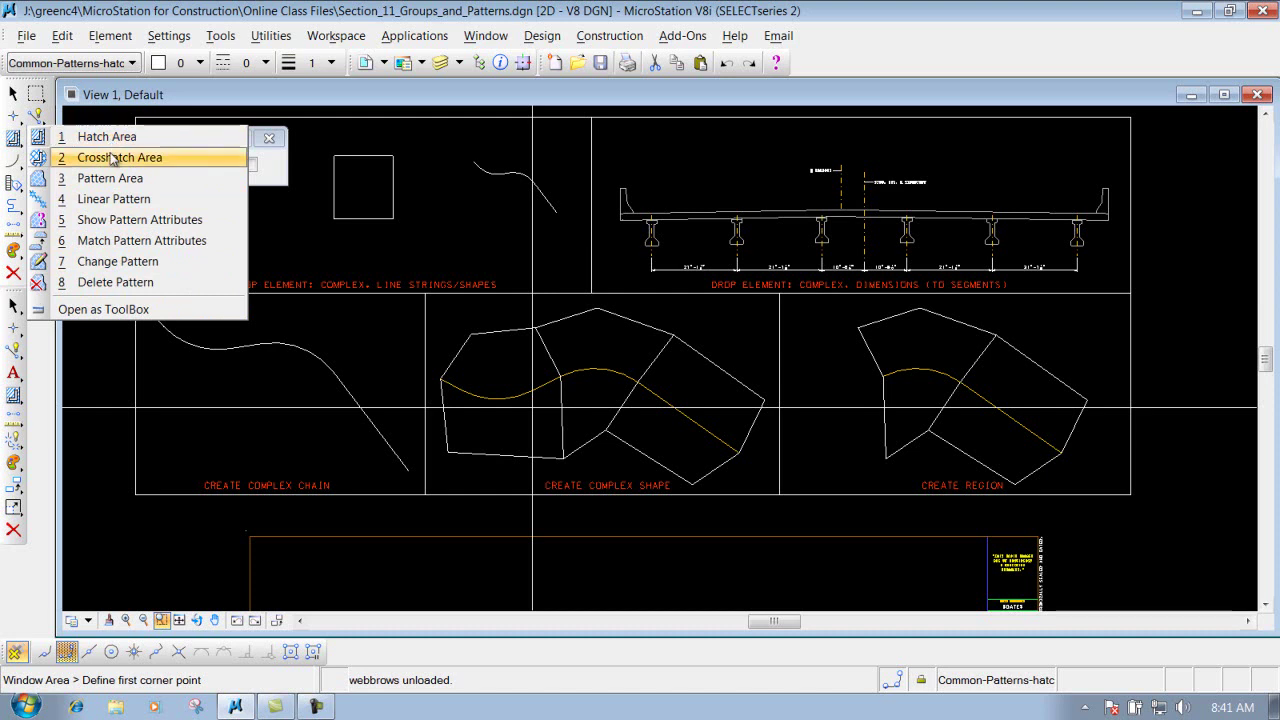
pyautogui.click(115, 370)
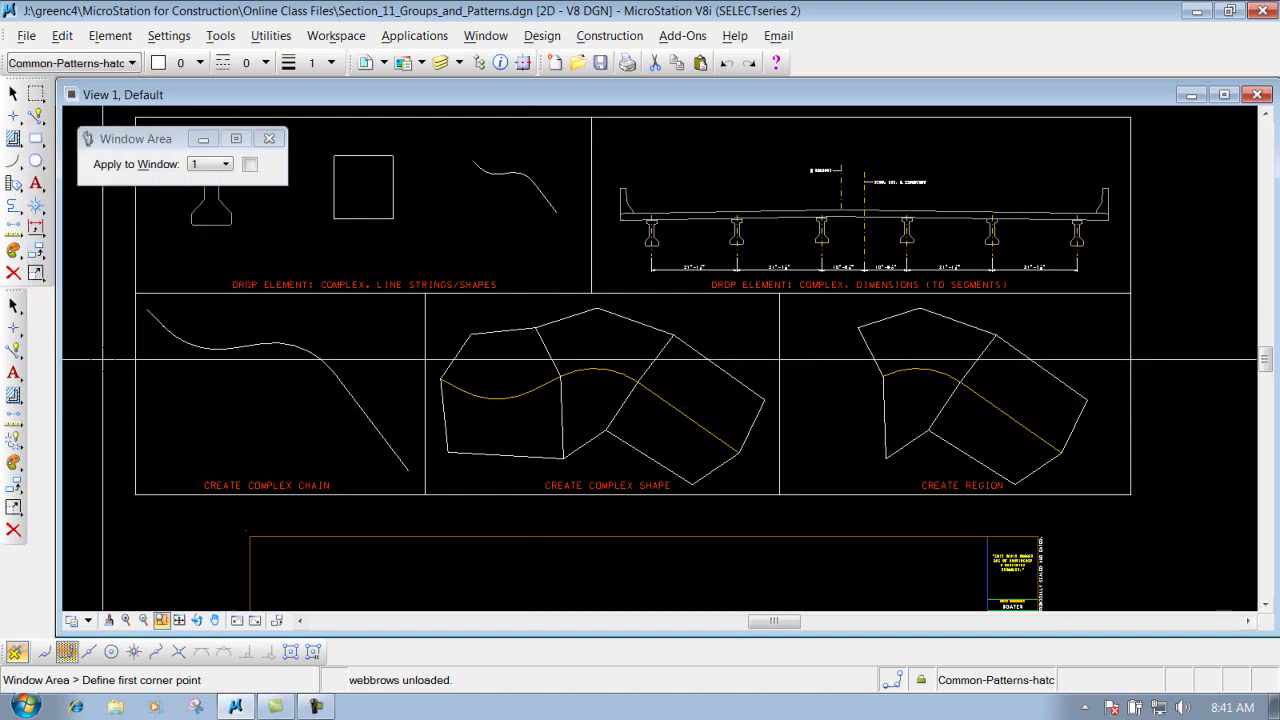
pyautogui.click(15, 395)
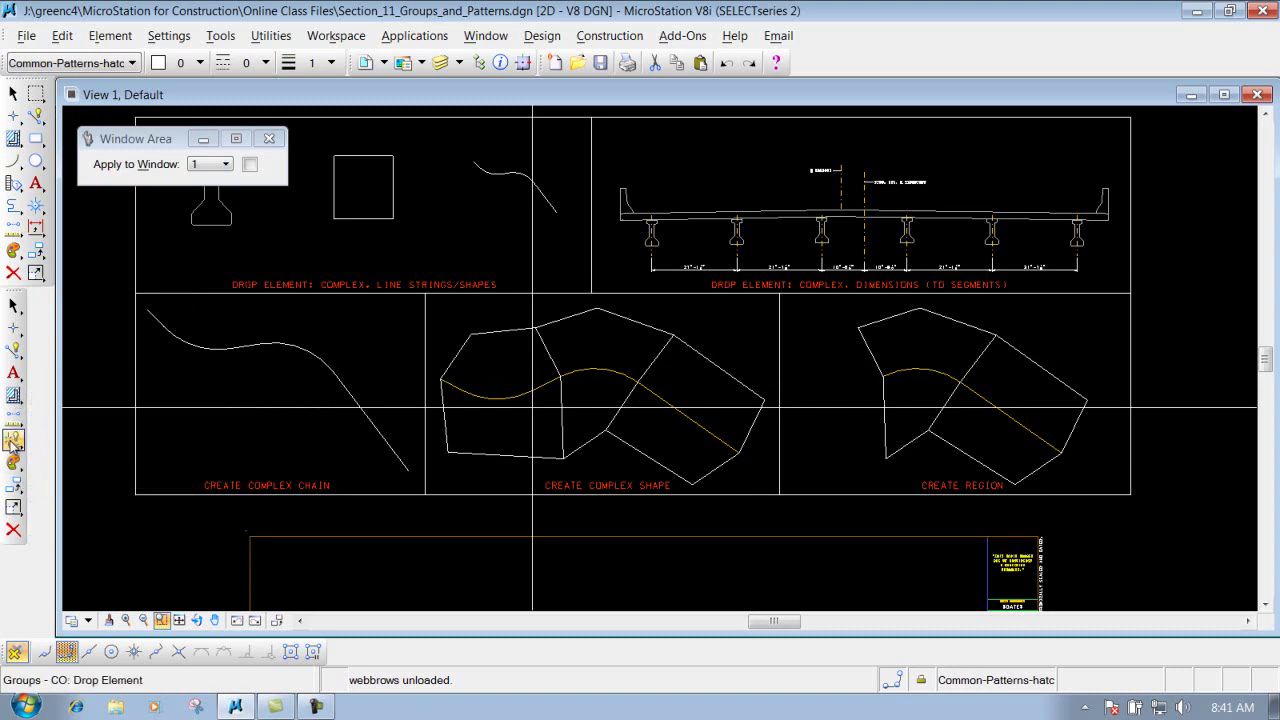
pyautogui.click(13, 440)
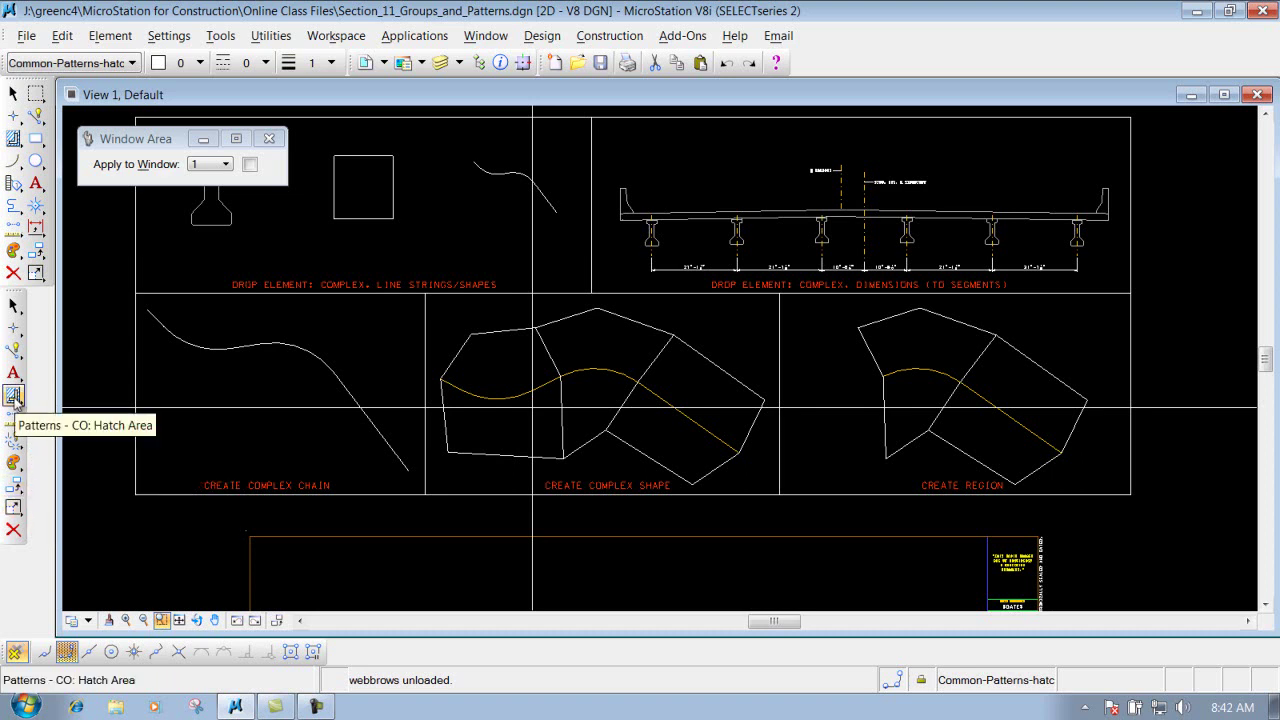
pyautogui.moveTo(14, 397); pyautogui.dragTo(110, 400)
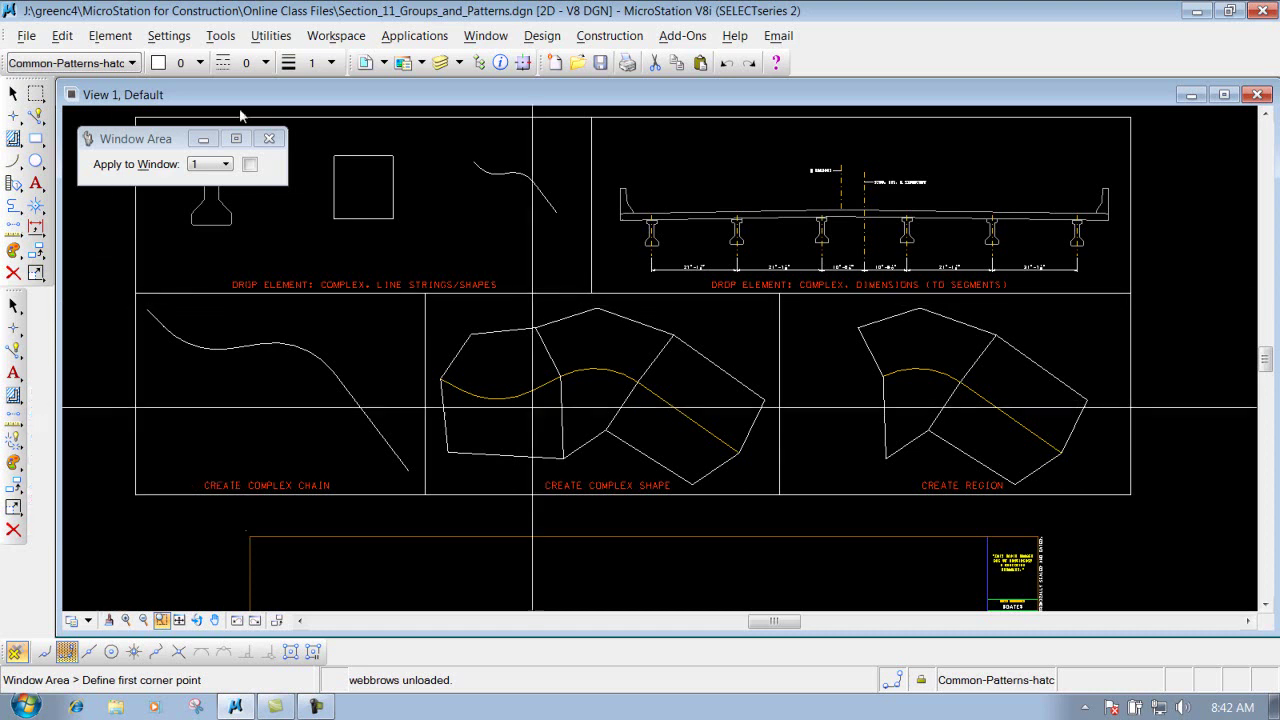
# - Open the component settings for the User Design File, then reposition and enlarge the settings window
pyautogui.click(549, 40)
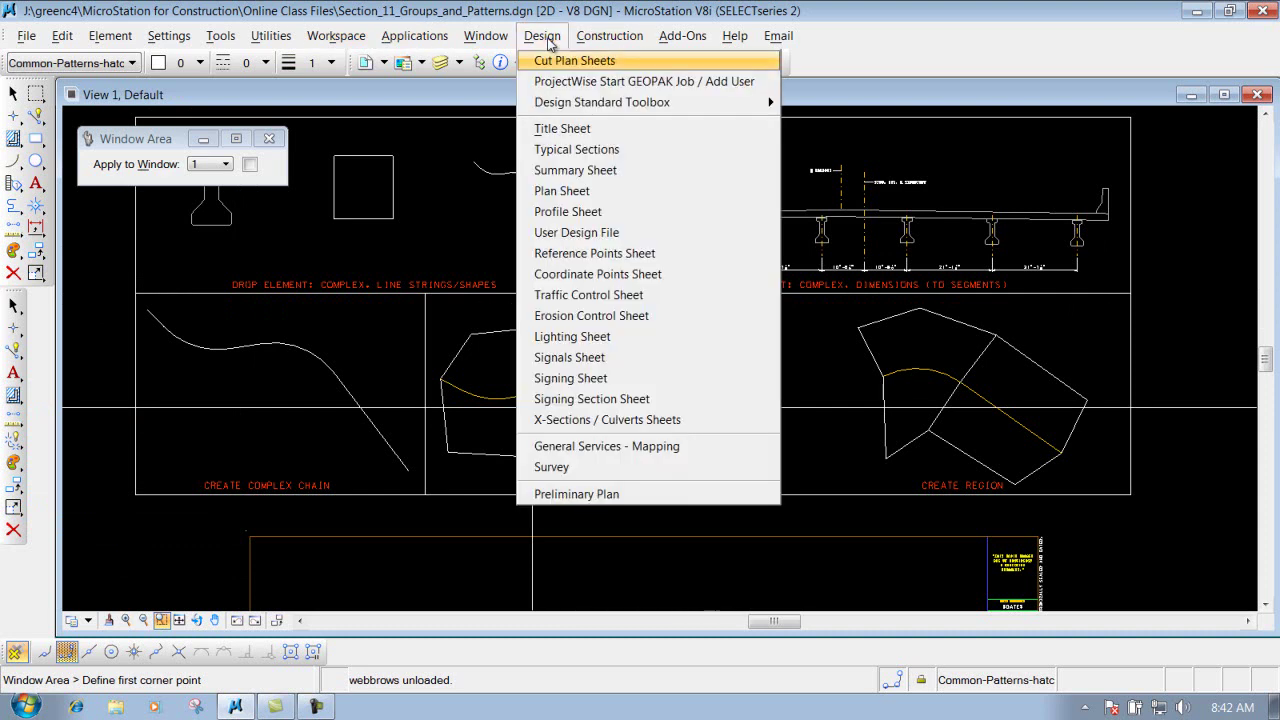
pyautogui.click(568, 233)
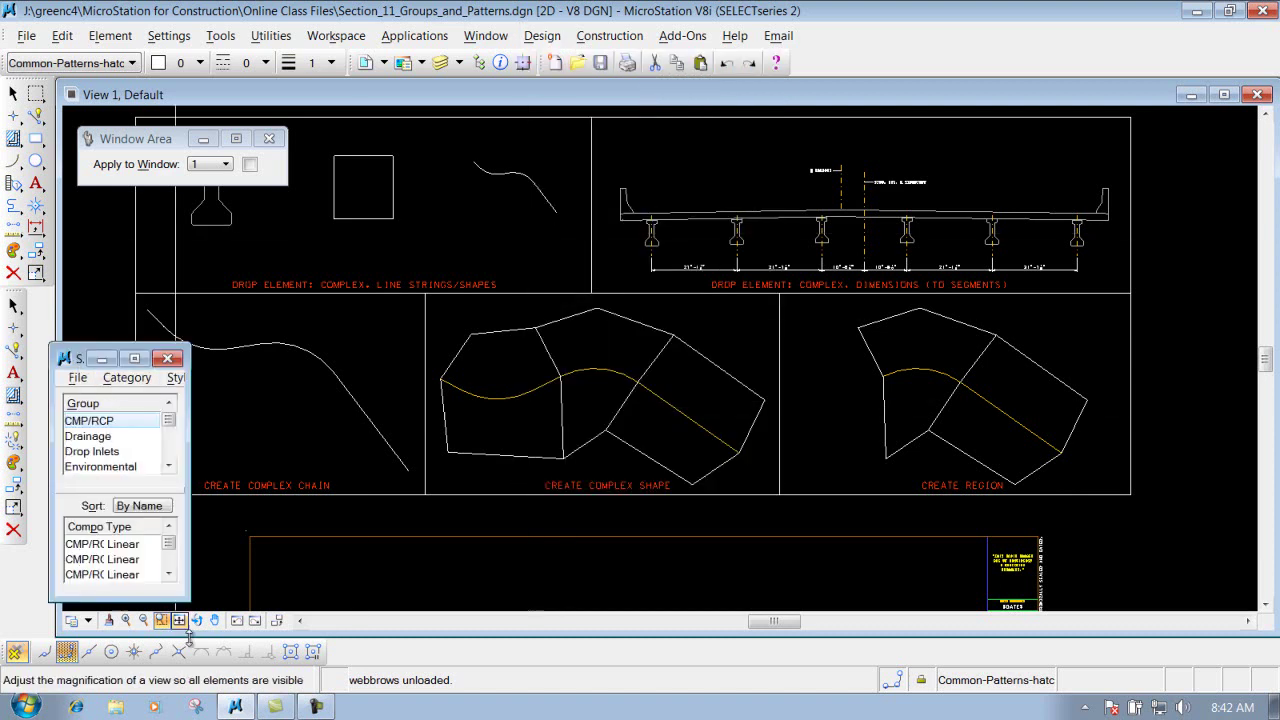
pyautogui.moveTo(80, 358); pyautogui.dragTo(407, 148)
pyautogui.moveTo(515, 388); pyautogui.dragTo(768, 478)
# - Display the components of the Symbols/Patterns group in the User Design File settings
pyautogui.click(757, 256)
pyautogui.click(757, 256)
pyautogui.click(757, 256)
pyautogui.click(757, 256)
pyautogui.click(757, 256)
pyautogui.click(757, 256)
pyautogui.click(757, 256)
pyautogui.click(757, 256)
pyautogui.click(757, 256)
pyautogui.click(757, 256)
pyautogui.click(757, 256)
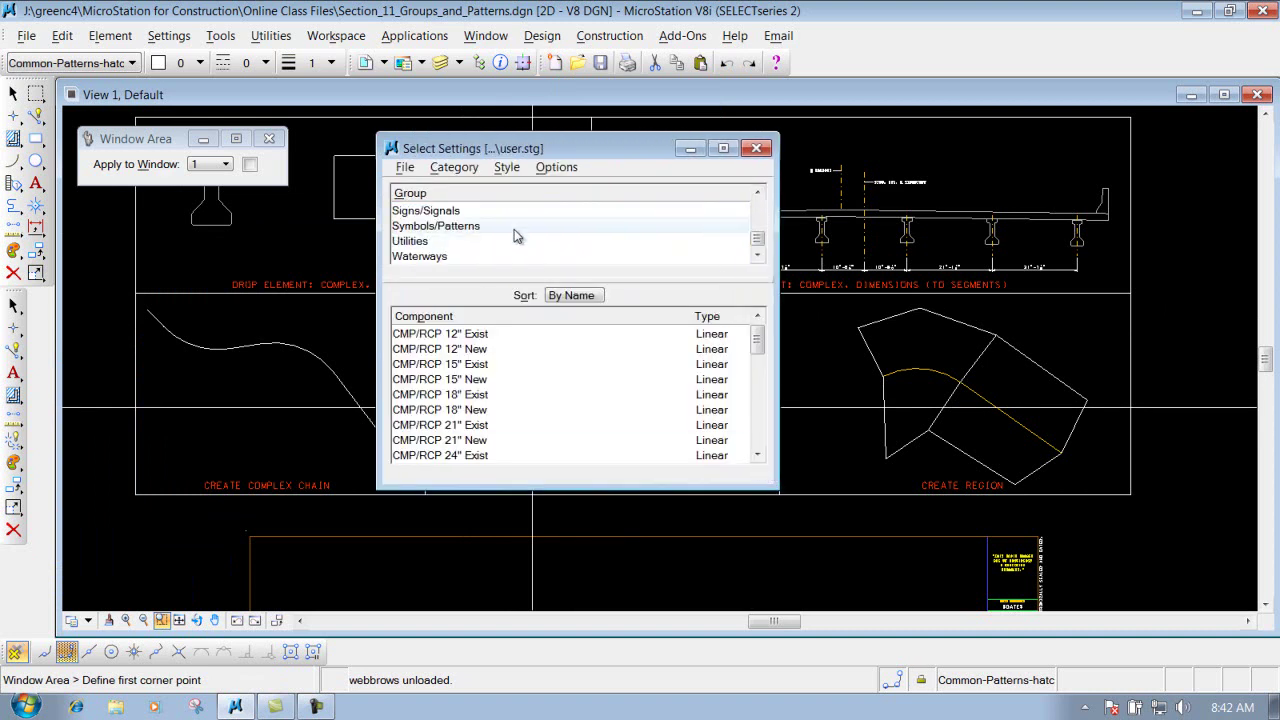
pyautogui.click(458, 228)
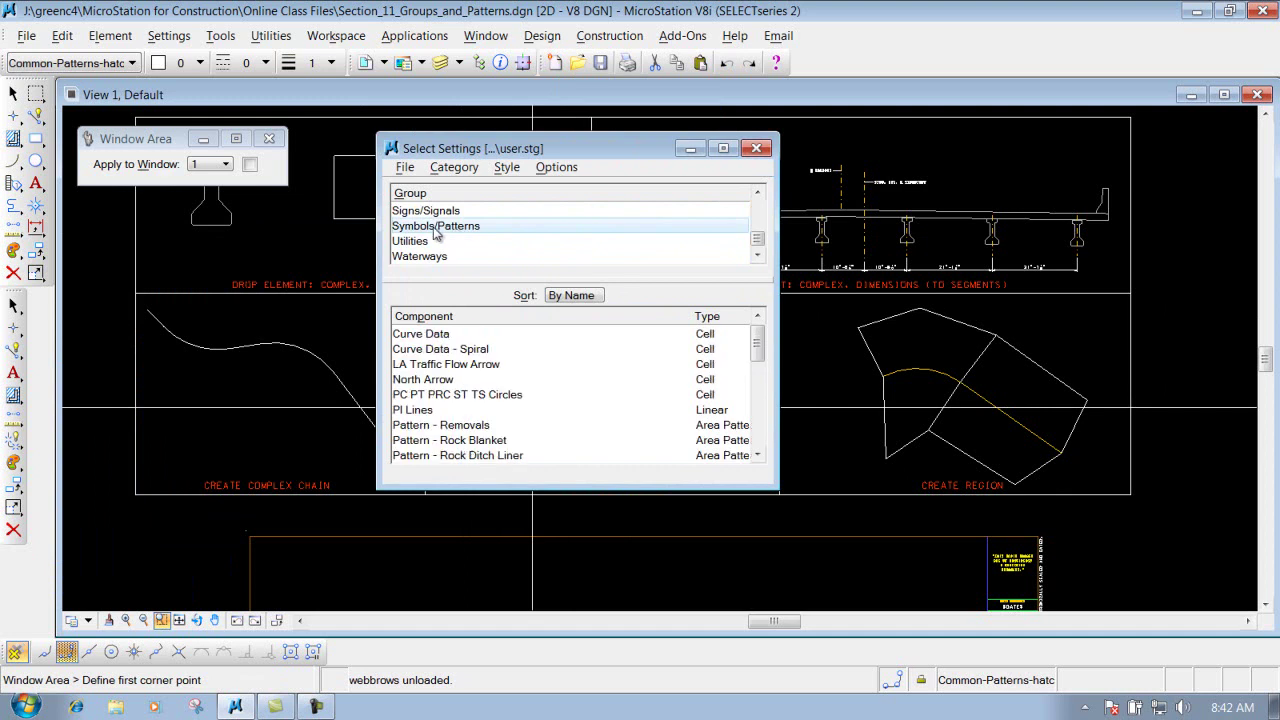
# - Look through the Symbols/Patterns components for the available area patterns
pyautogui.click(757, 455)
pyautogui.click(757, 455)
pyautogui.click(757, 455)
pyautogui.click(757, 455)
pyautogui.click(757, 455)
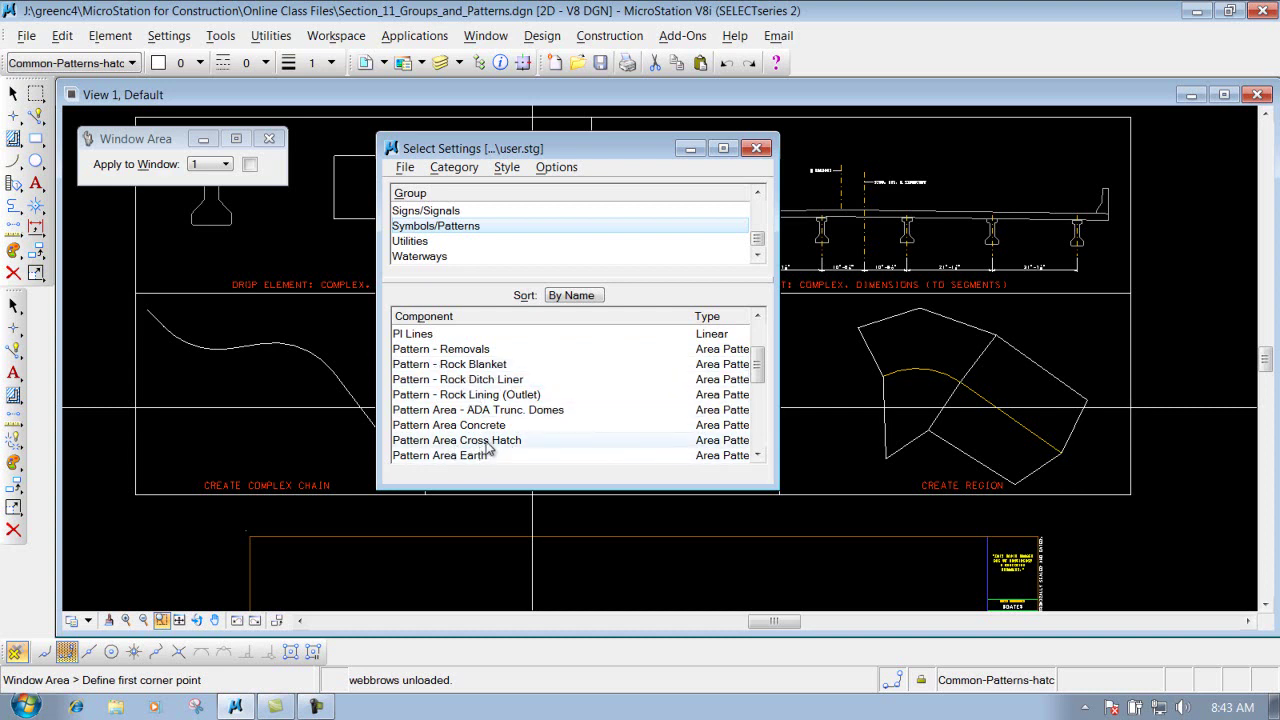
pyautogui.click(758, 455)
pyautogui.click(758, 455)
pyautogui.click(758, 455)
pyautogui.click(758, 455)
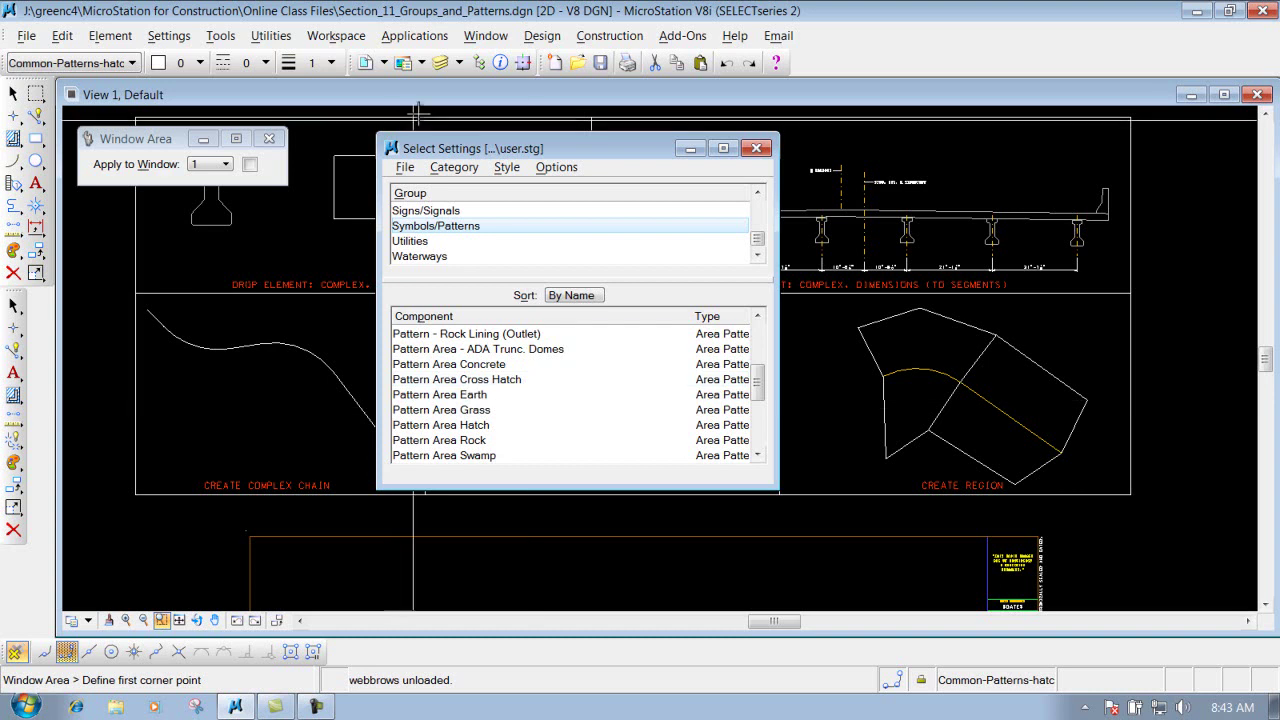
# - Examine the scales available for the components without changing the scale, and close the component settings
pyautogui.click(456, 167)
pyautogui.click(457, 188)
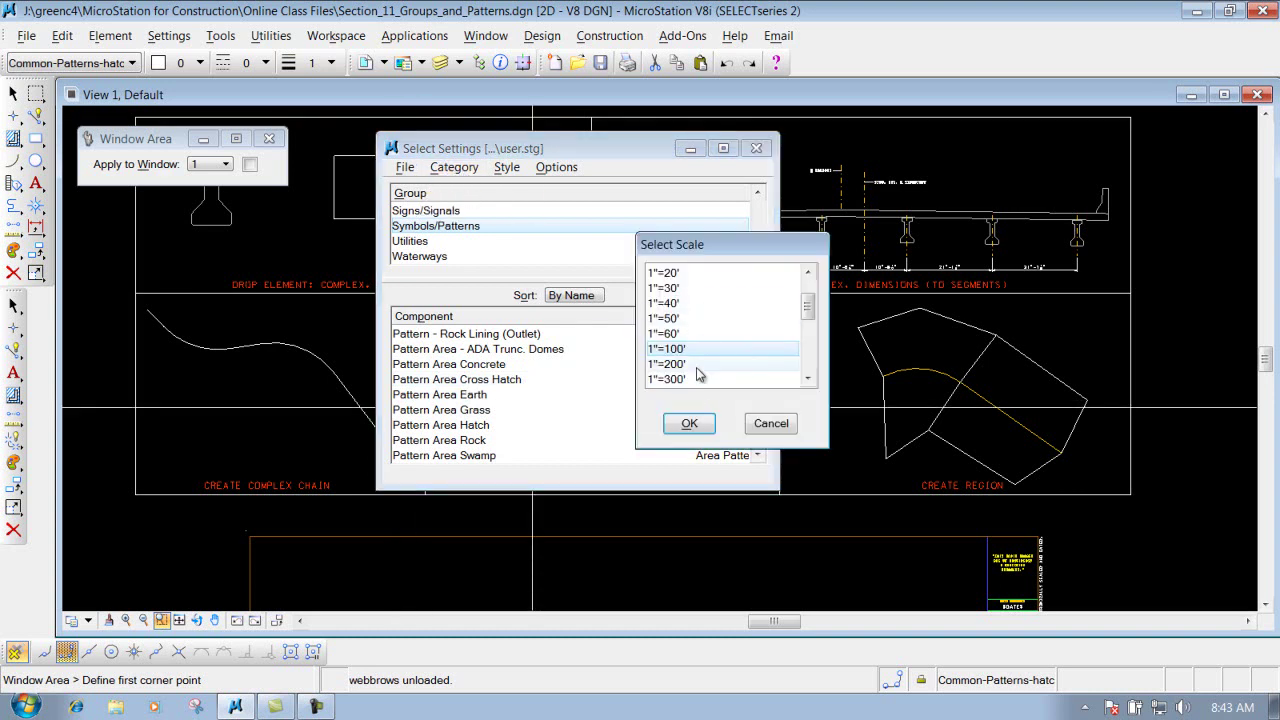
pyautogui.click(770, 423)
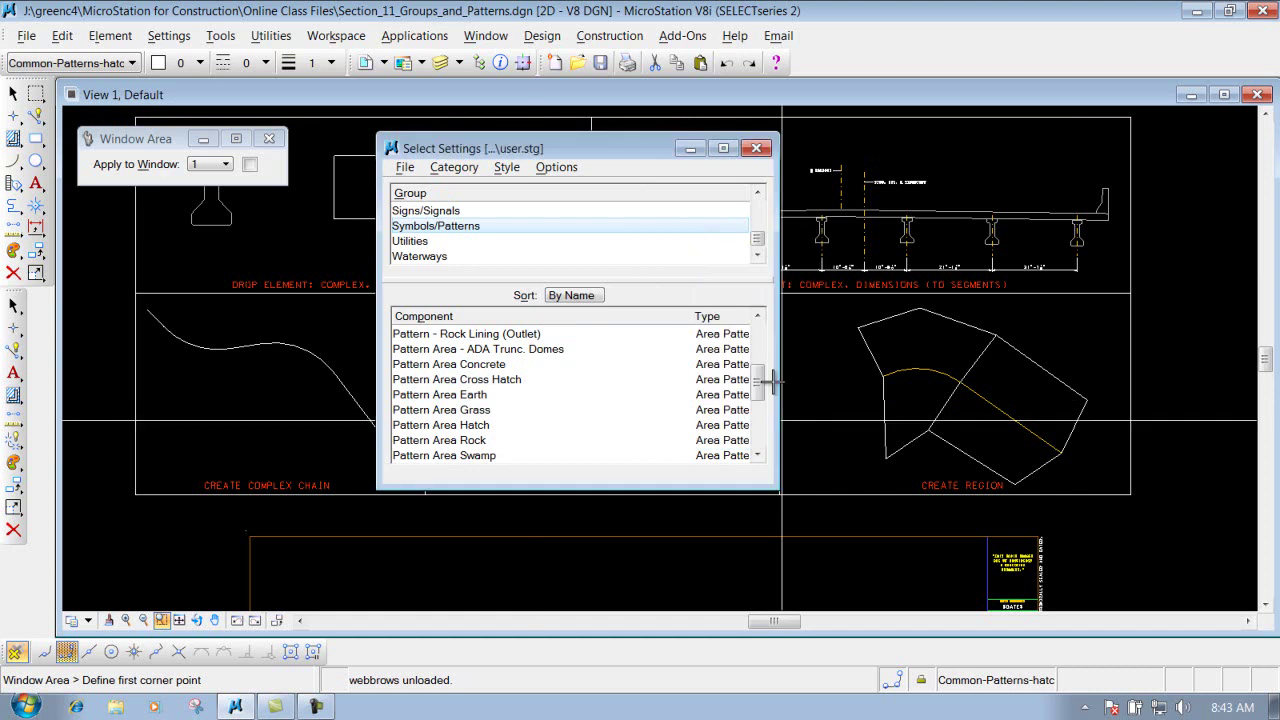
pyautogui.click(756, 148)
# - Start the construction Crosshatch Area tool to examine its spacing and angle settings, and close its settings window
pyautogui.click(14, 395)
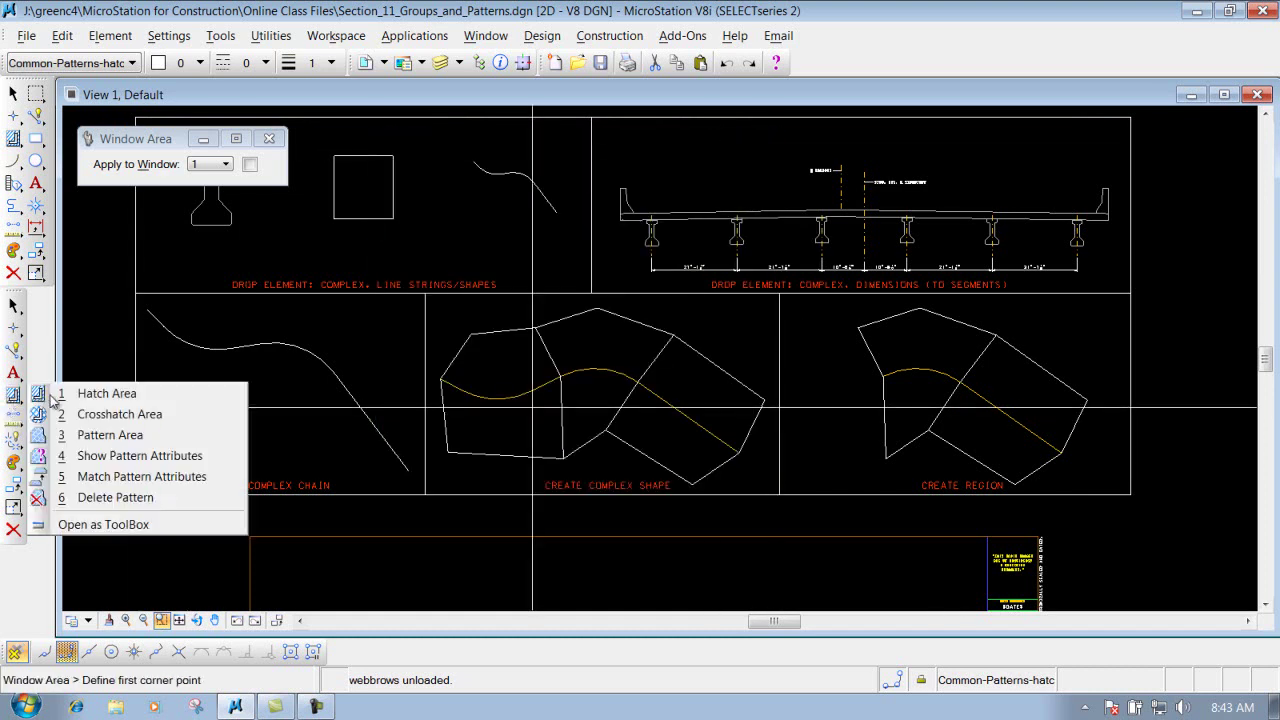
pyautogui.click(120, 416)
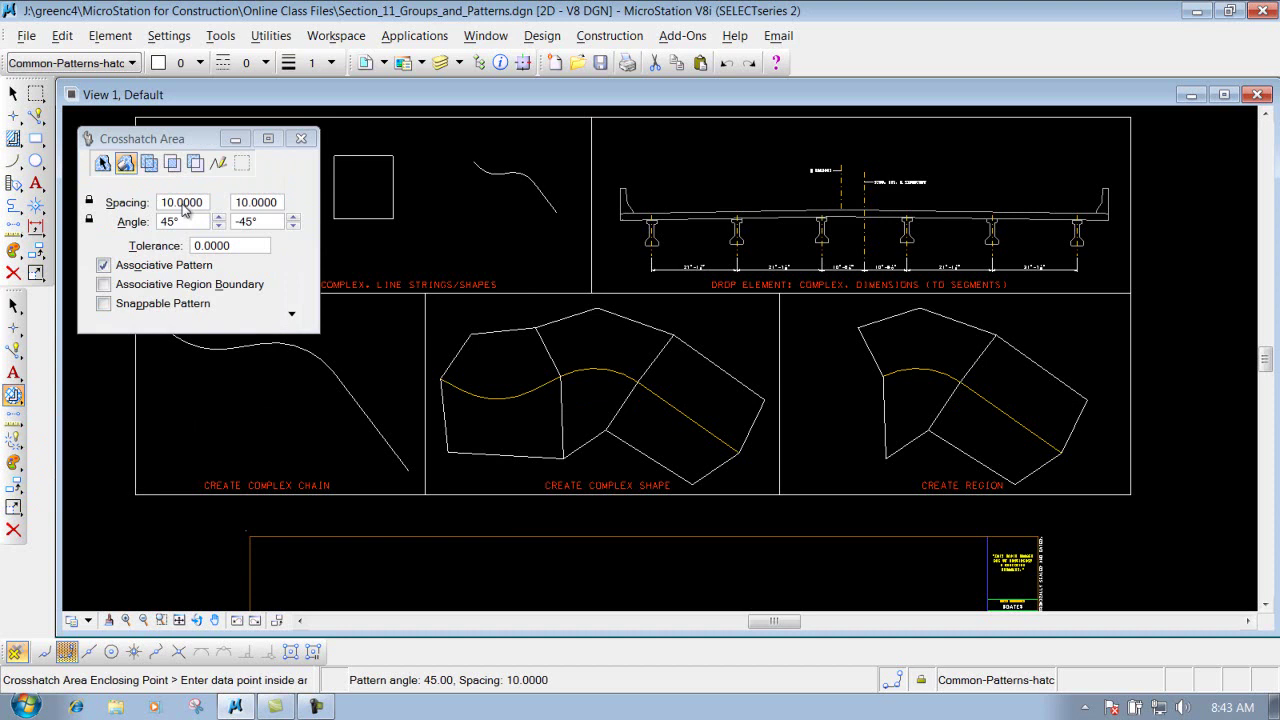
pyautogui.click(301, 138)
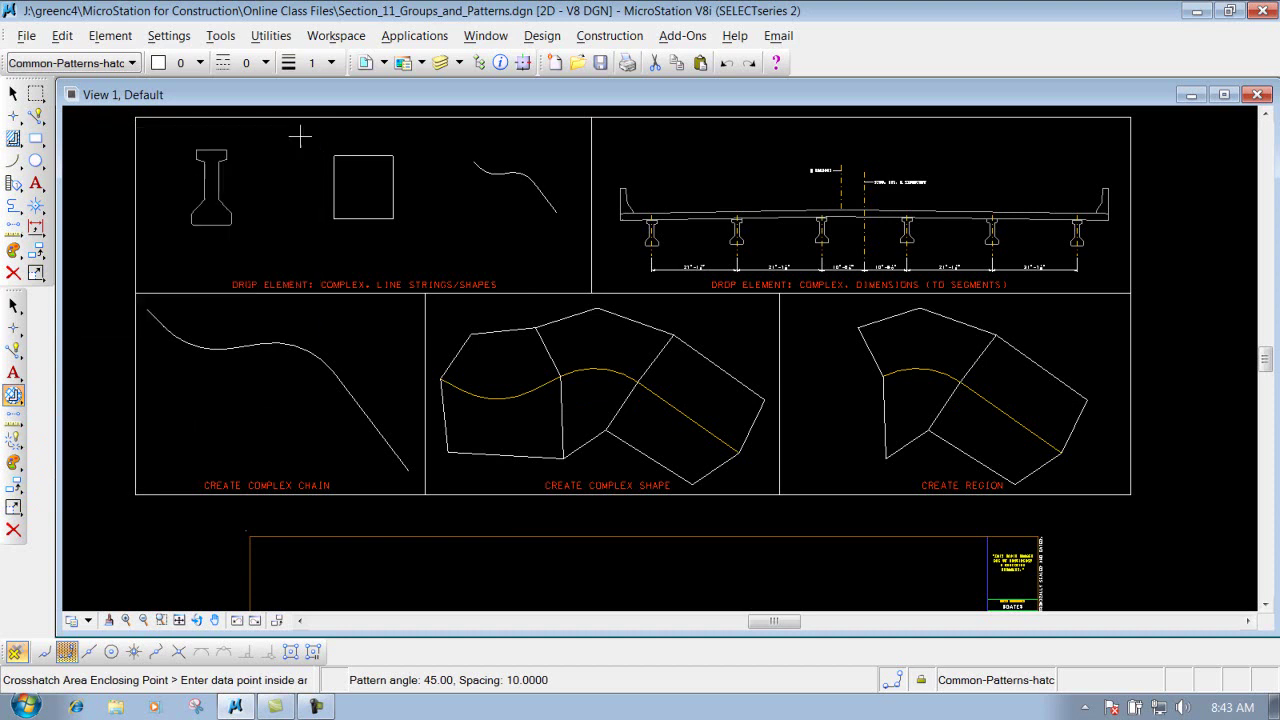
# - Open the component settings for X-Sections / Culverts Sheets, enlarge the window and choose the Symbols/Patterns group
pyautogui.click(544, 38)
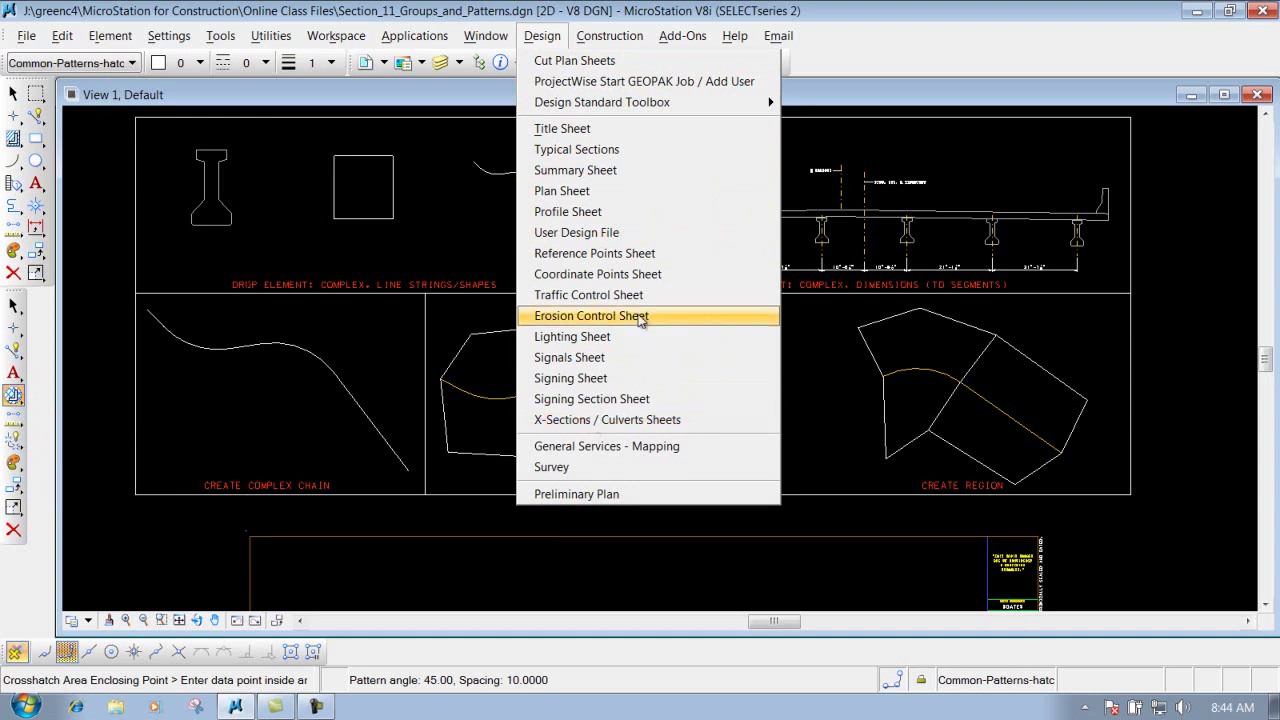
pyautogui.click(600, 420)
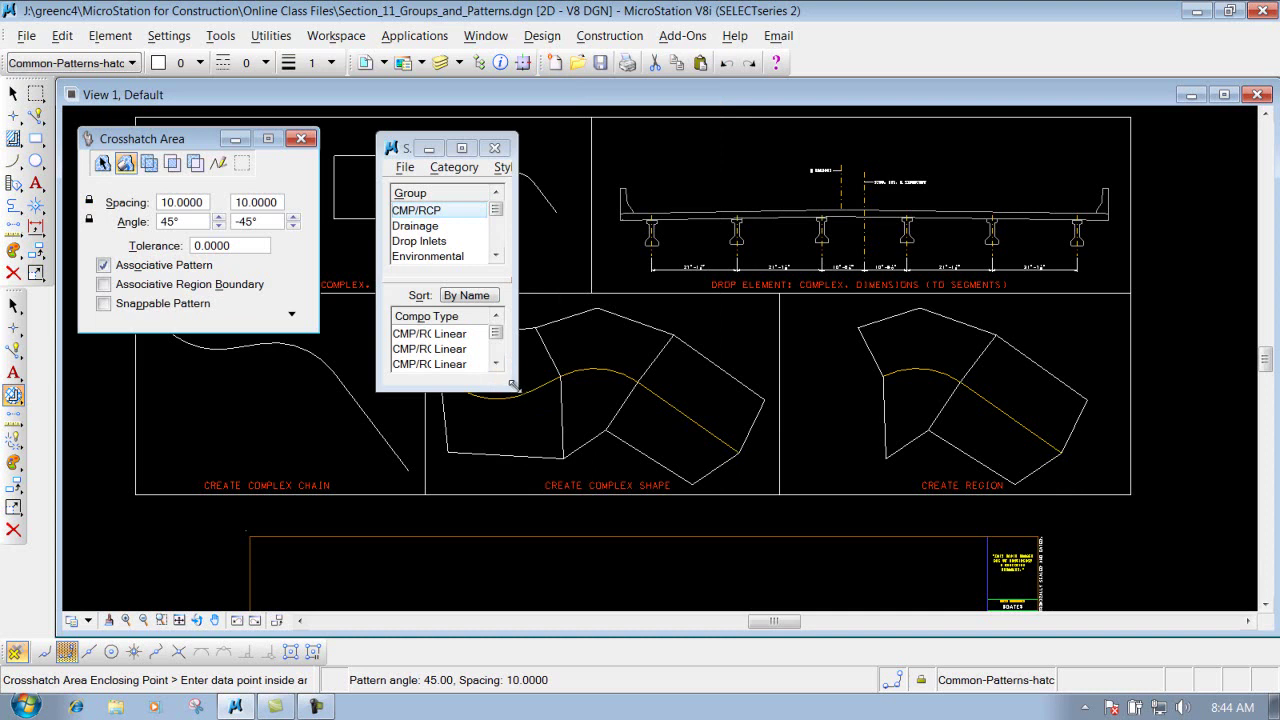
pyautogui.moveTo(512, 385); pyautogui.dragTo(829, 488)
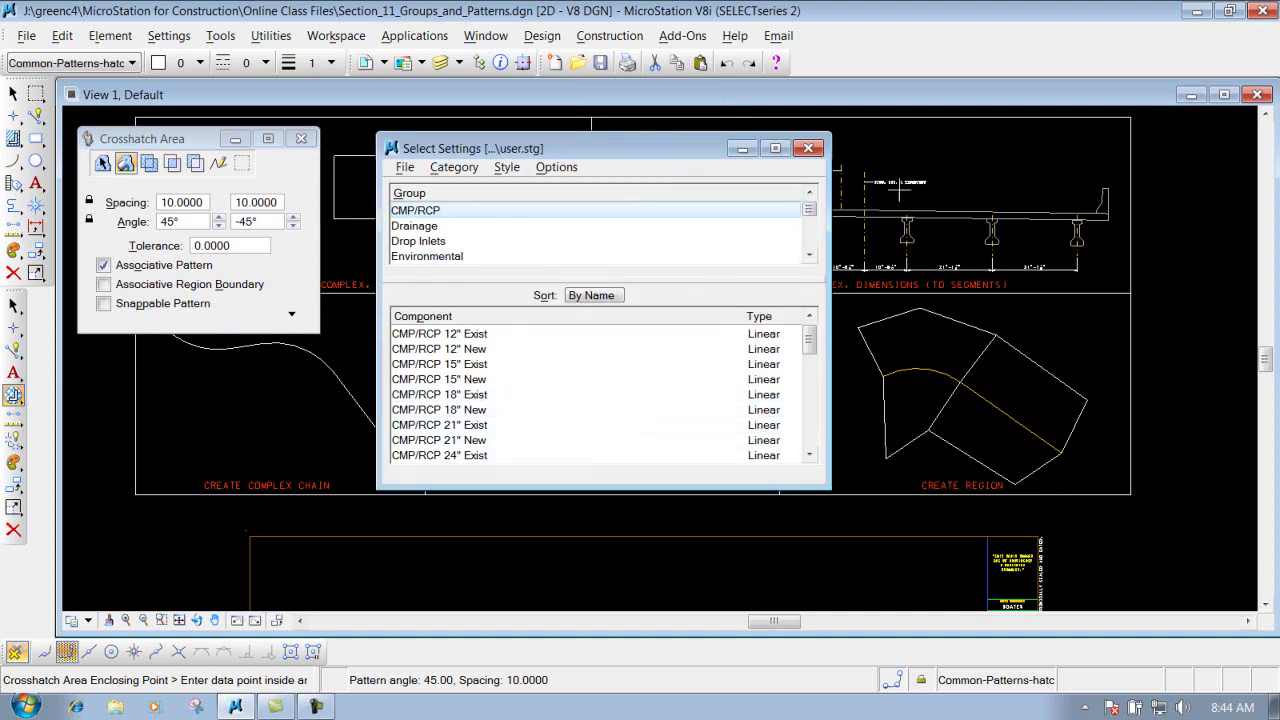
pyautogui.moveTo(810, 213); pyautogui.dragTo(811, 234)
pyautogui.click(435, 241)
# - Check the available scales without changing the scale, and activate the Pattern Area Earth component
pyautogui.moveTo(812, 338); pyautogui.dragTo(817, 383)
pyautogui.click(453, 167)
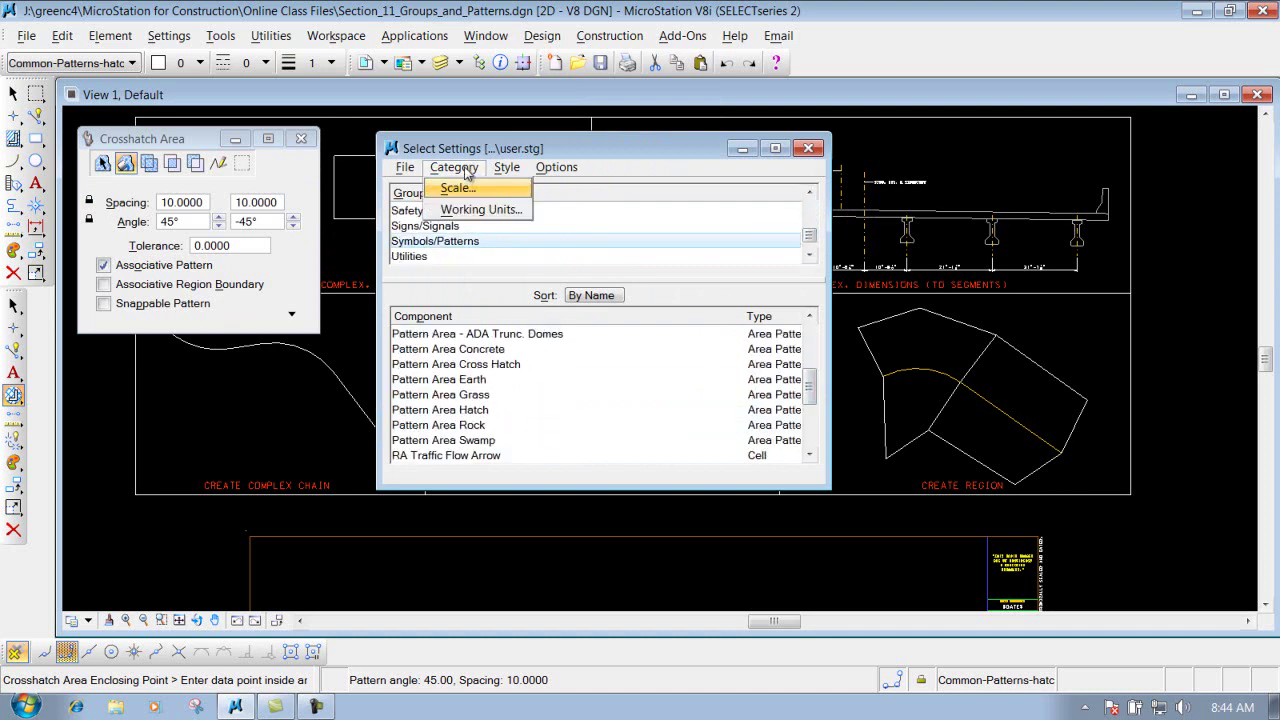
pyautogui.click(460, 183)
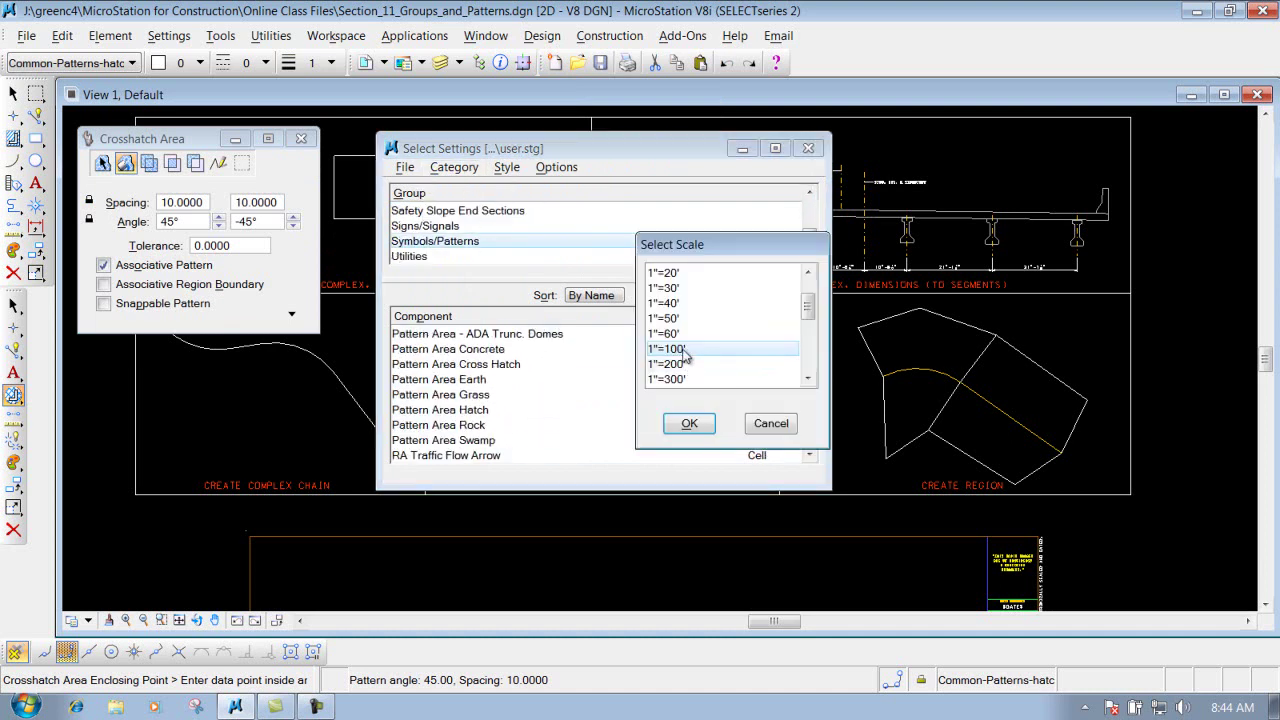
pyautogui.click(777, 430)
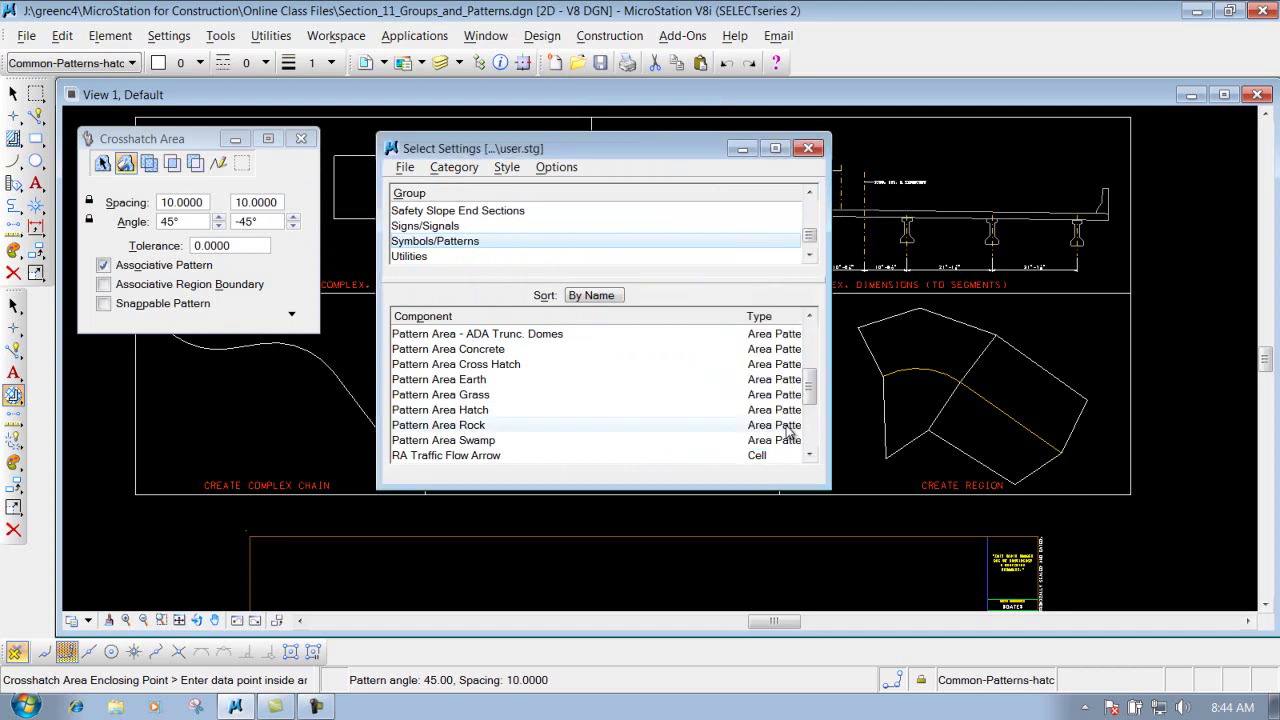
pyautogui.click(460, 385)
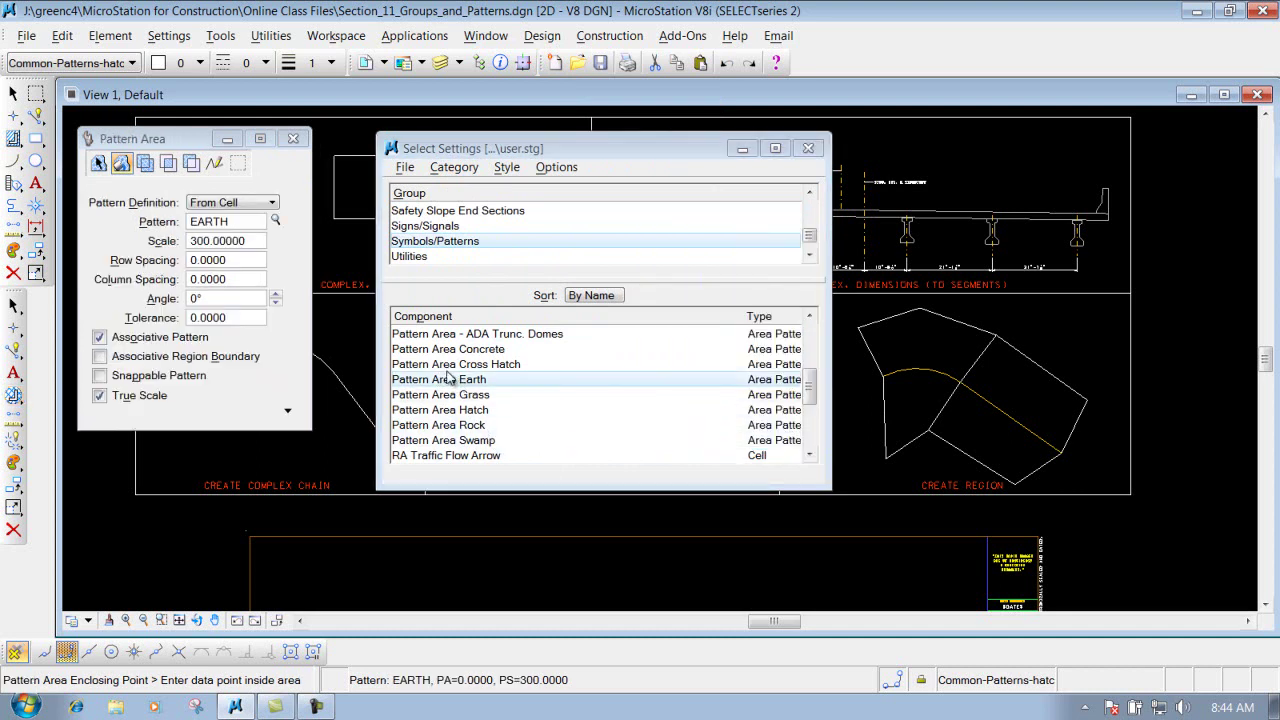